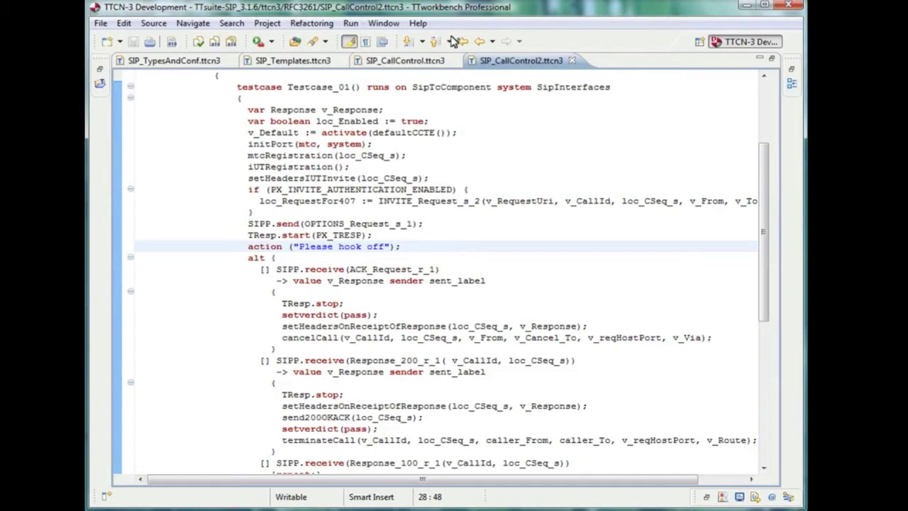
Let the SIP_RFC3261 test campaign load in the background and widen the Management and Parameters views
{"action": "double_click", "coordinate": [475, 63]}
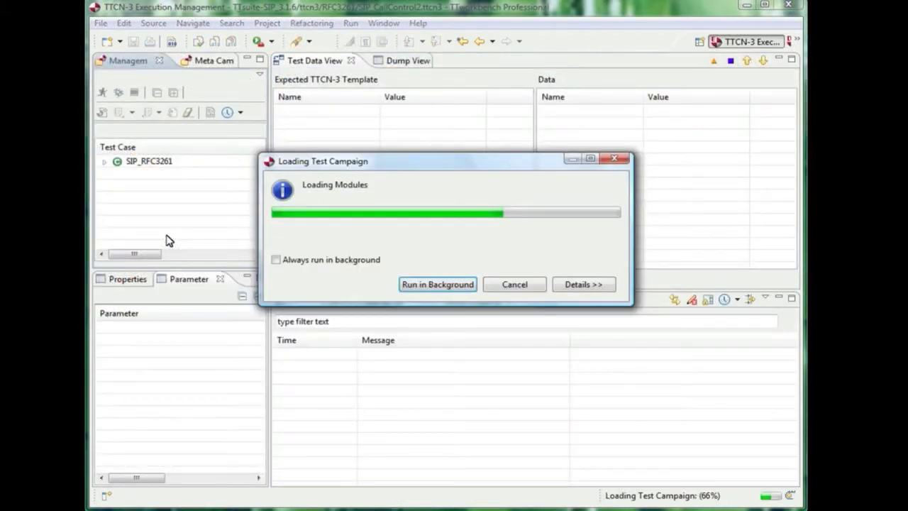
{"action": "left_click", "coordinate": [432, 284]}
{"action": "left_click_drag", "start_coordinate": [269, 251], "coordinate": [433, 262]}
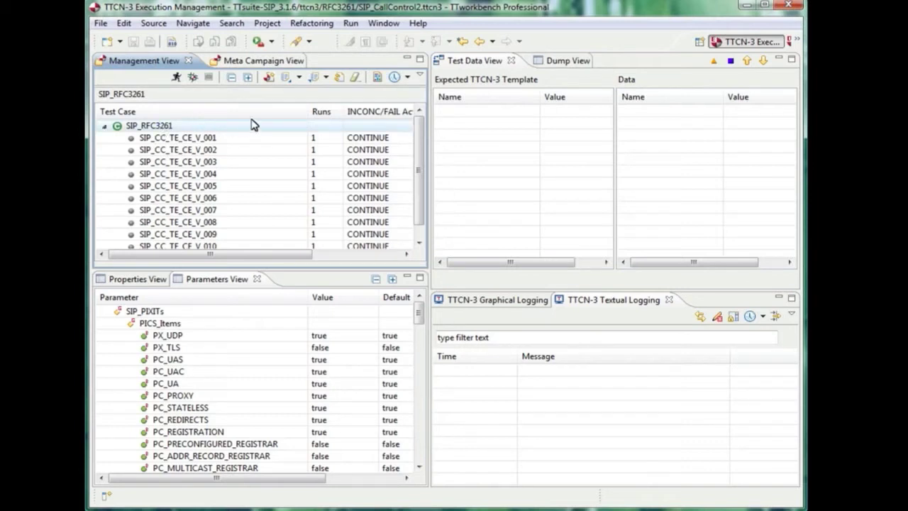
Try to export the test campaign and make the Management view taller so that all its test cases fit
{"action": "left_click", "coordinate": [326, 76]}
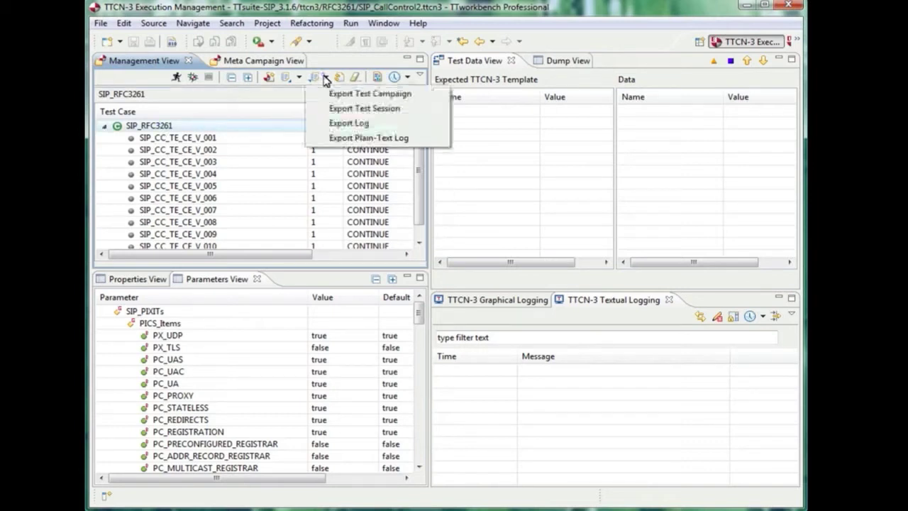
{"action": "left_click", "coordinate": [376, 94]}
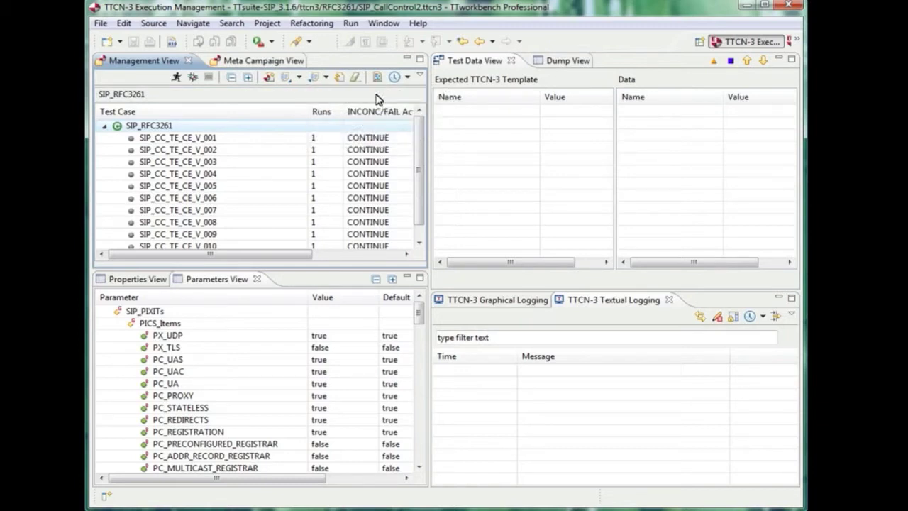
{"action": "mouse_move", "coordinate": [326, 270]}
{"action": "left_mouse_down"}
{"action": "mouse_move", "coordinate": [323, 291]}
{"action": "mouse_move", "coordinate": [324, 273]}
{"action": "left_mouse_up"}
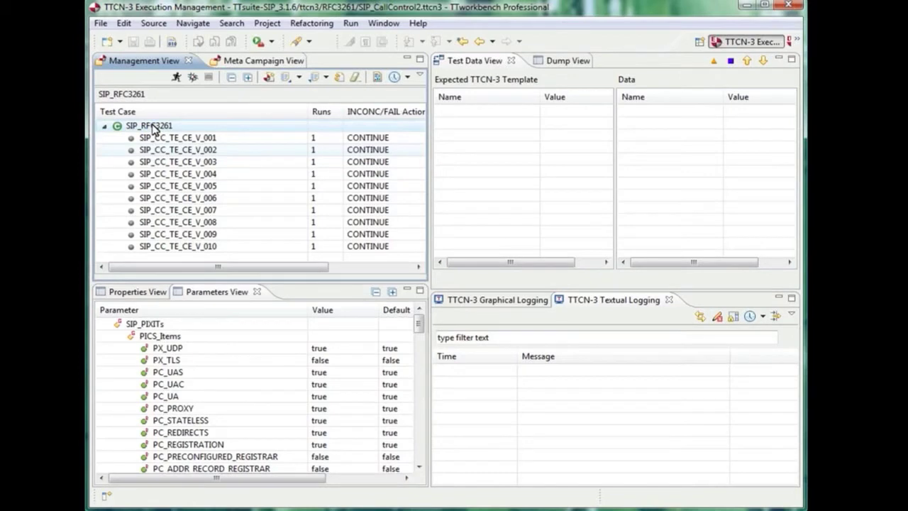
Collapse PICS_Items in the Parameters view and examine the address and port parameters of the test system and the IUT
{"action": "left_click", "coordinate": [212, 294]}
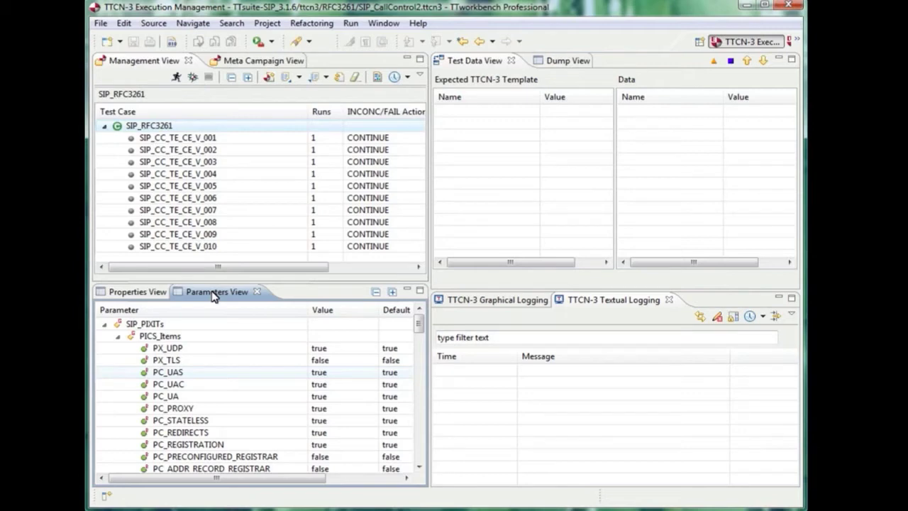
{"action": "left_click", "coordinate": [119, 337]}
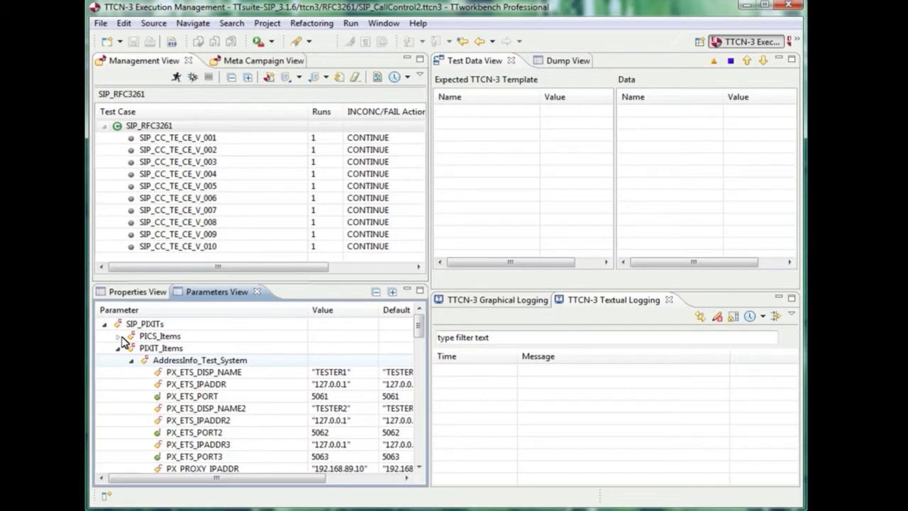
{"action": "left_click", "coordinate": [234, 386]}
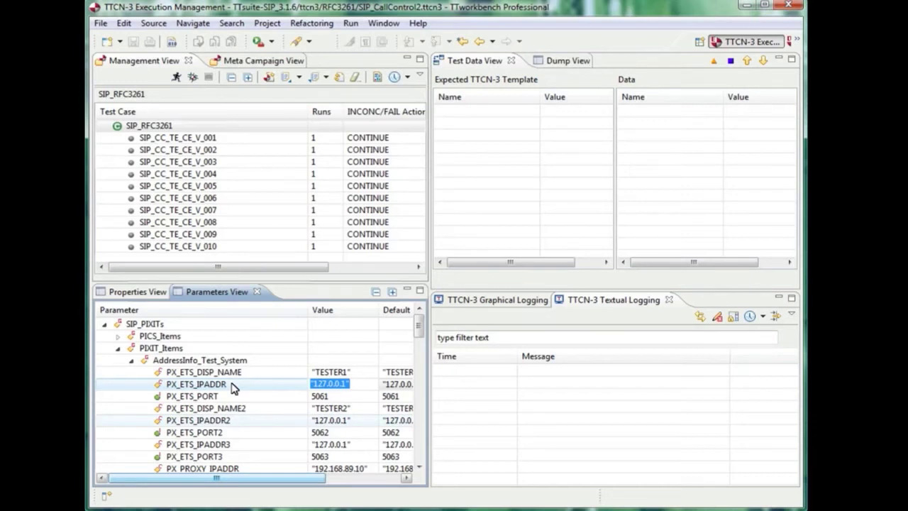
{"action": "scroll", "coordinate": [232, 386], "scroll_direction": "down", "scroll_amount": 7}
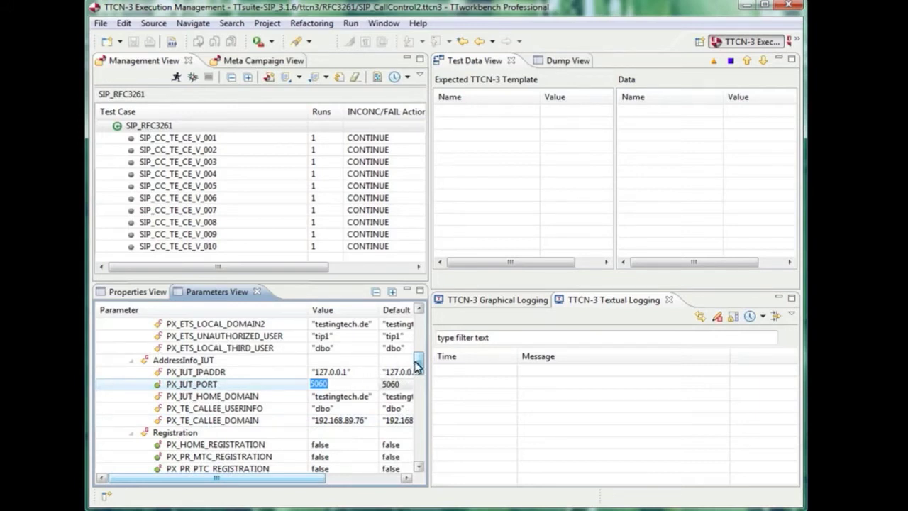
{"action": "left_click_drag", "start_coordinate": [419, 360], "coordinate": [419, 337]}
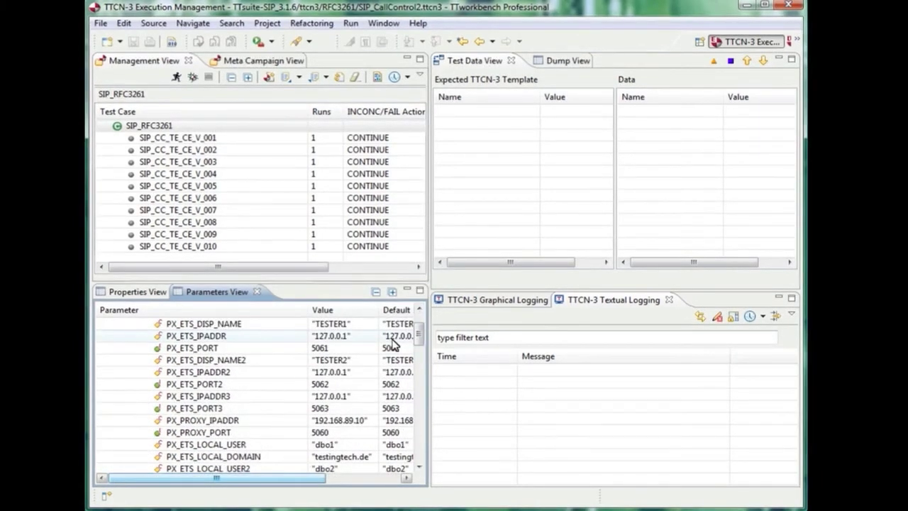
Open the PX_ETS_PORT value and the PX_ETS_IPADDR value for editing, placing the cursor at the start of the IP address
{"action": "left_click", "coordinate": [331, 348]}
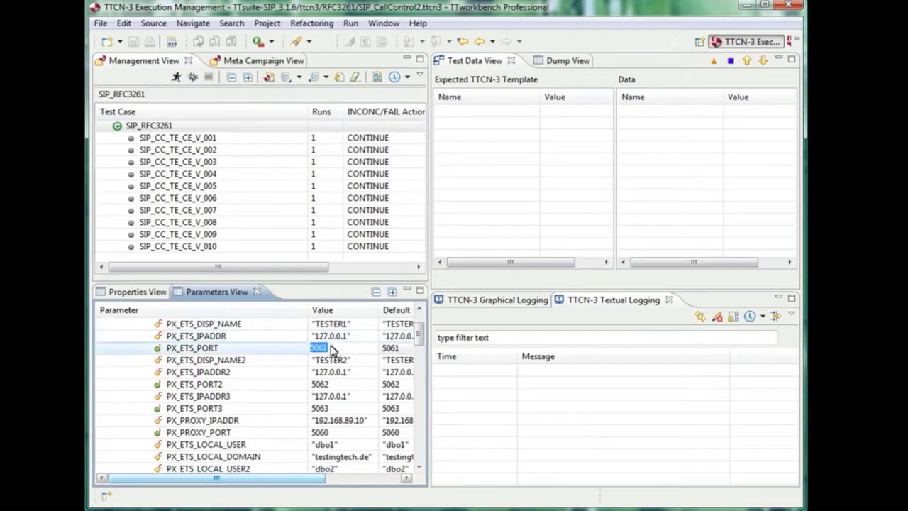
{"action": "key", "text": "Escape"}
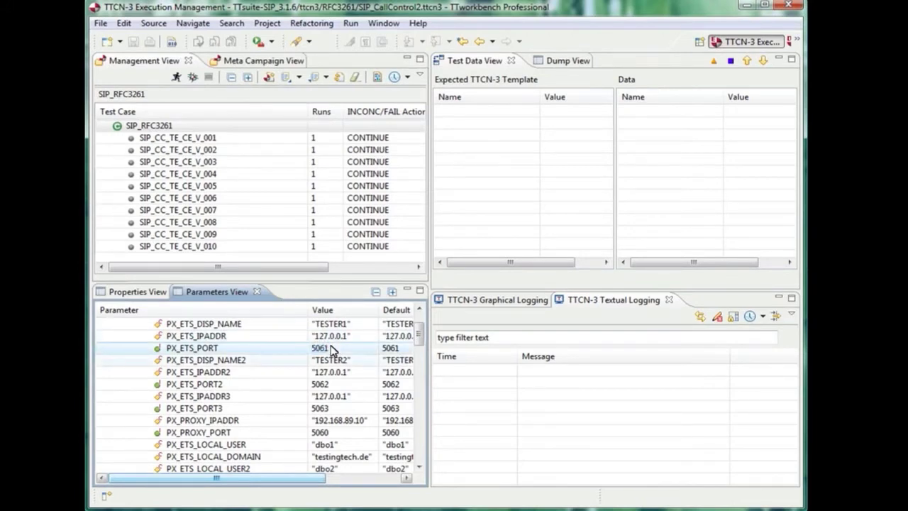
{"action": "left_click", "coordinate": [344, 338]}
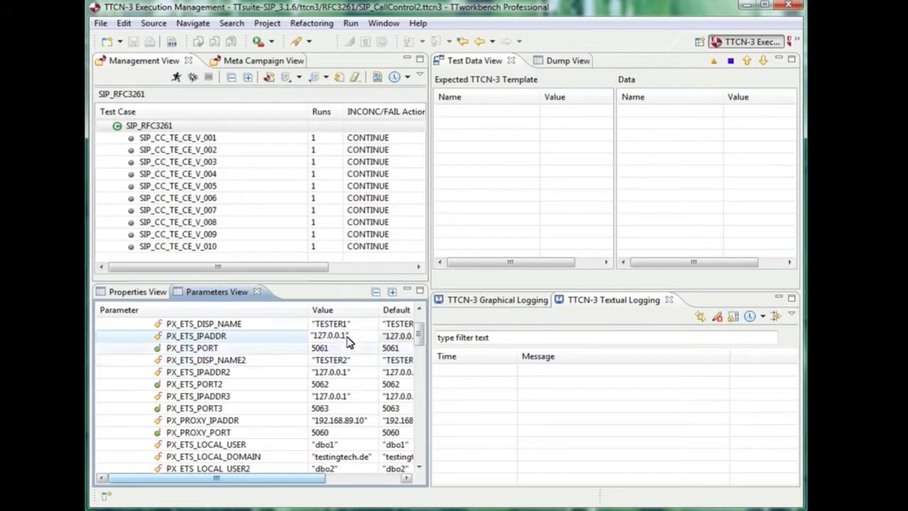
{"action": "key", "text": "Left"}
{"action": "key", "text": "Left"}
{"action": "key", "text": "Left"}
{"action": "key", "text": "Left"}
{"action": "key", "text": "Left"}
{"action": "key", "text": "Left"}
{"action": "key", "text": "Left"}
{"action": "key", "text": "Left"}
{"action": "key", "text": "Left"}
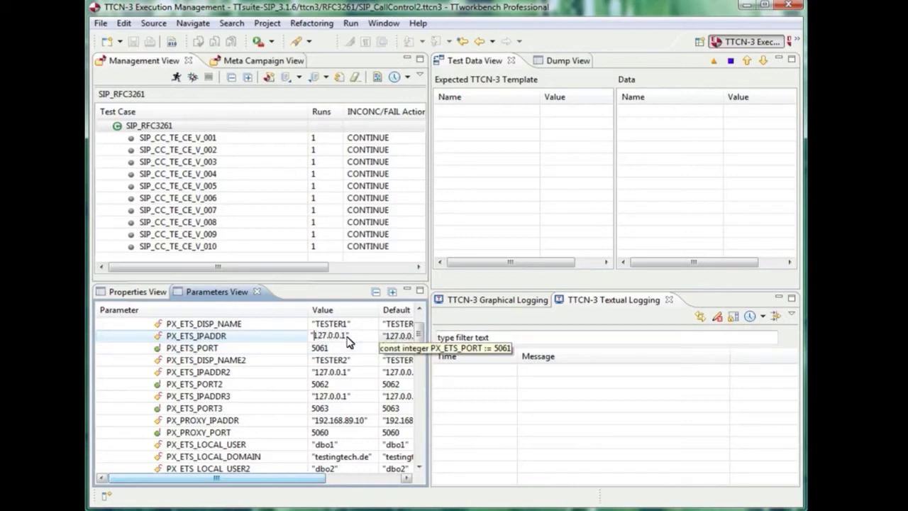
Examine the Registration, Timer and SIP_Messages parameters of the campaign, including the authentication and SDP body entries
{"action": "left_click", "coordinate": [418, 342]}
{"action": "left_click_drag", "start_coordinate": [417, 342], "coordinate": [422, 383]}
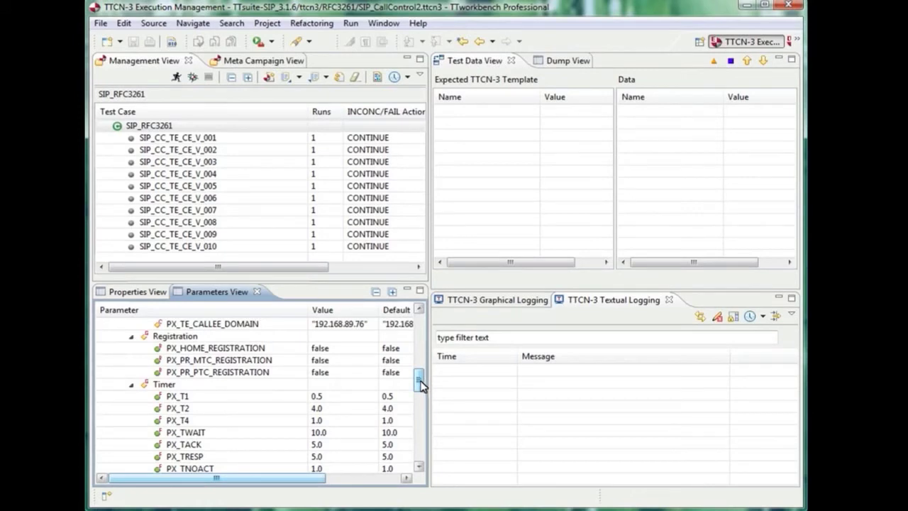
{"action": "left_click_drag", "start_coordinate": [419, 390], "coordinate": [425, 414]}
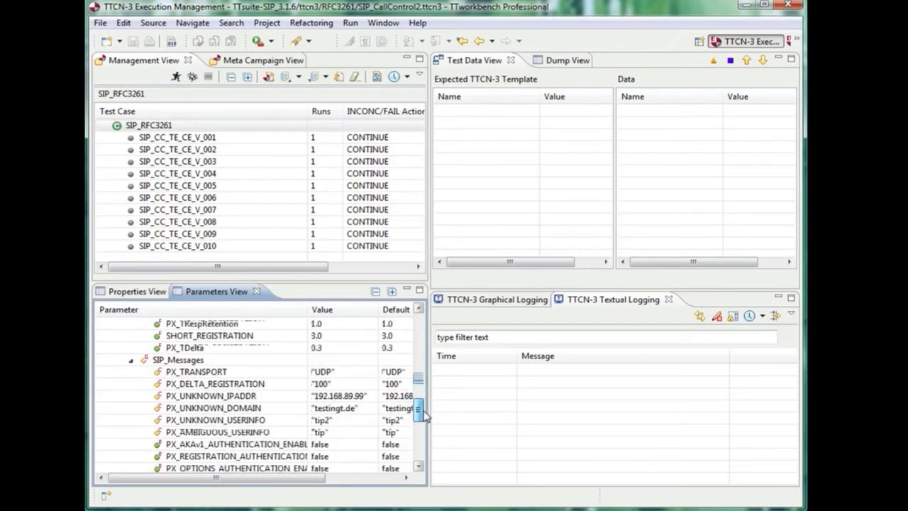
{"action": "left_click_drag", "start_coordinate": [423, 415], "coordinate": [422, 420]}
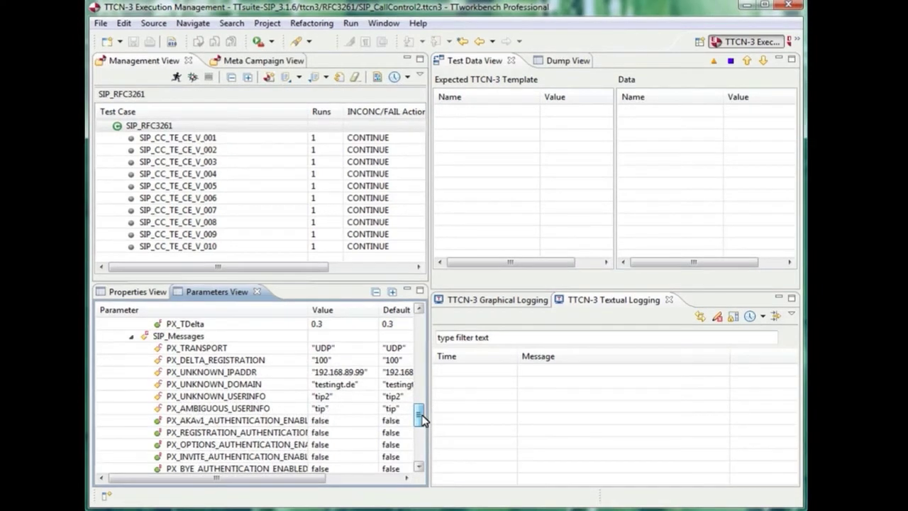
{"action": "left_click", "coordinate": [220, 338]}
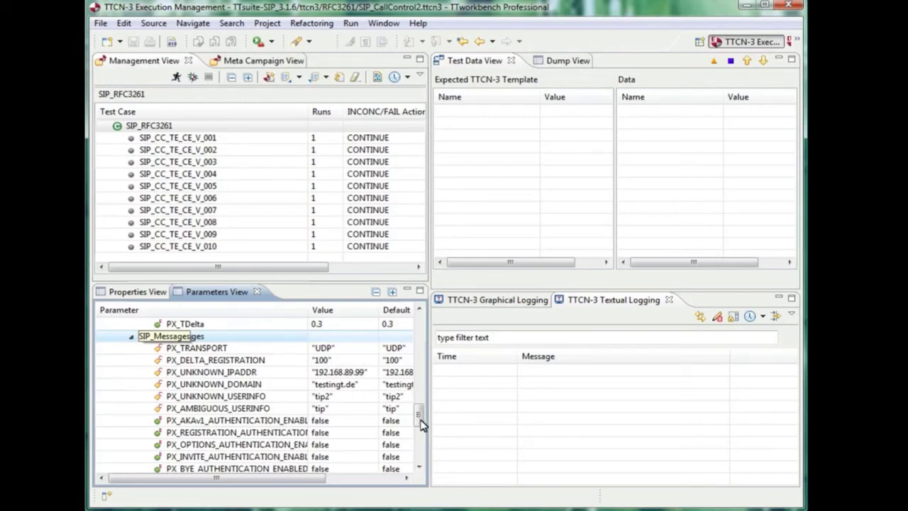
{"action": "left_click_drag", "start_coordinate": [420, 420], "coordinate": [421, 443]}
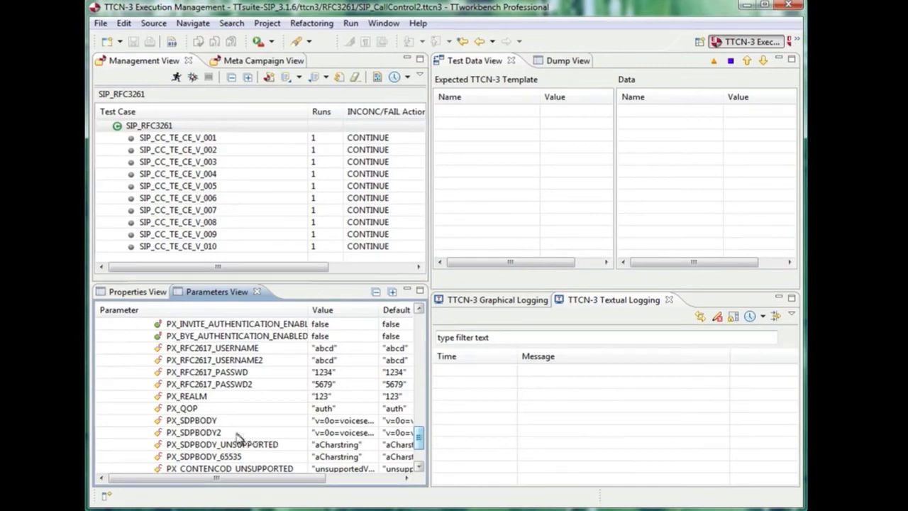
Inspect the full PX_SDPBODY text in the Message Building System's Free Text Editor and leave without changing the parameter
{"action": "right_click", "coordinate": [195, 421]}
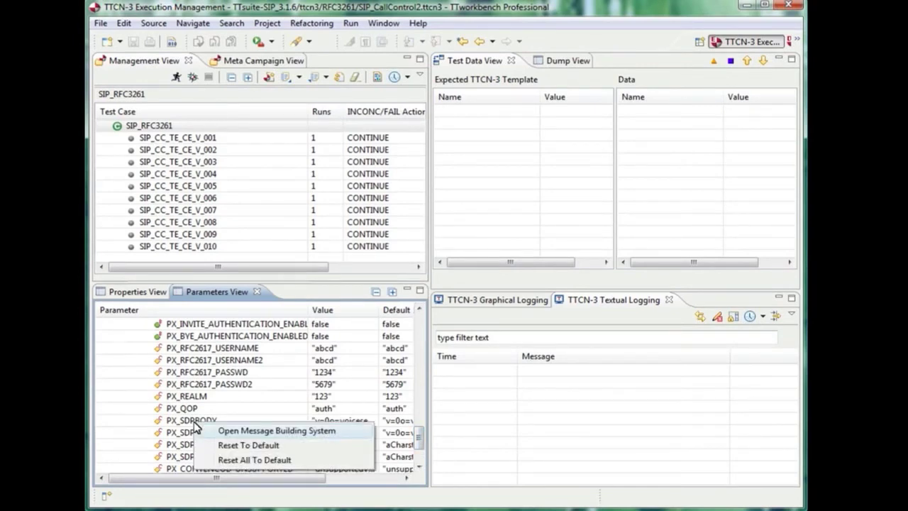
{"action": "left_click", "coordinate": [253, 434]}
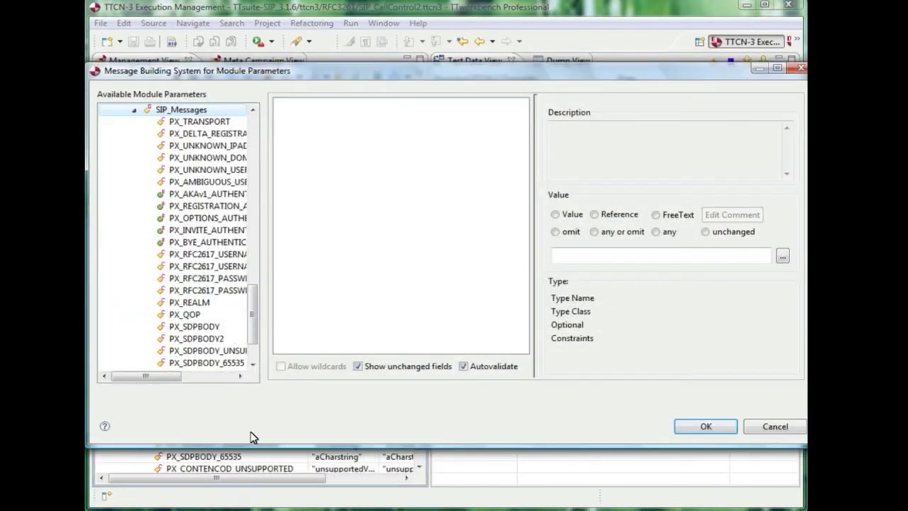
{"action": "left_click", "coordinate": [198, 327]}
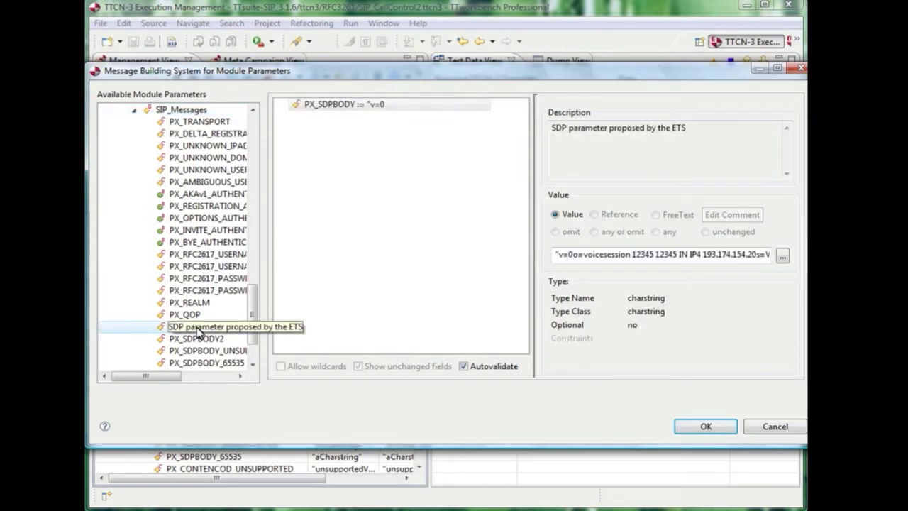
{"action": "left_click", "coordinate": [782, 256]}
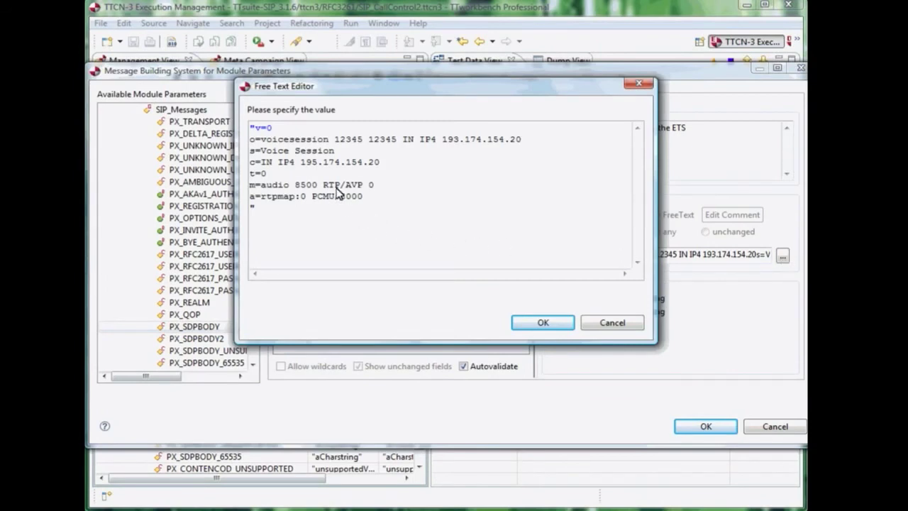
{"action": "left_click", "coordinate": [543, 323]}
{"action": "left_click", "coordinate": [773, 427]}
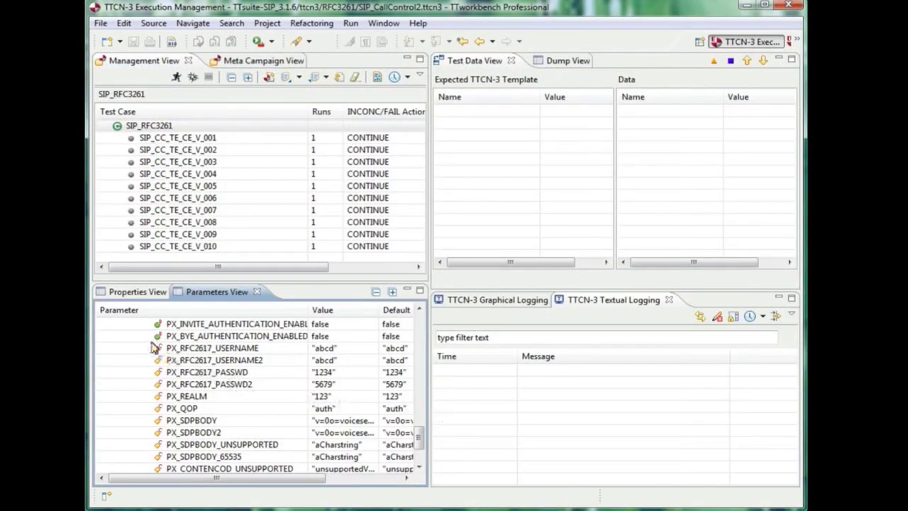
Show the campaign properties with a wider Property column and bring up the TTCN-3 Graphical Logging view
{"action": "left_click", "coordinate": [122, 294]}
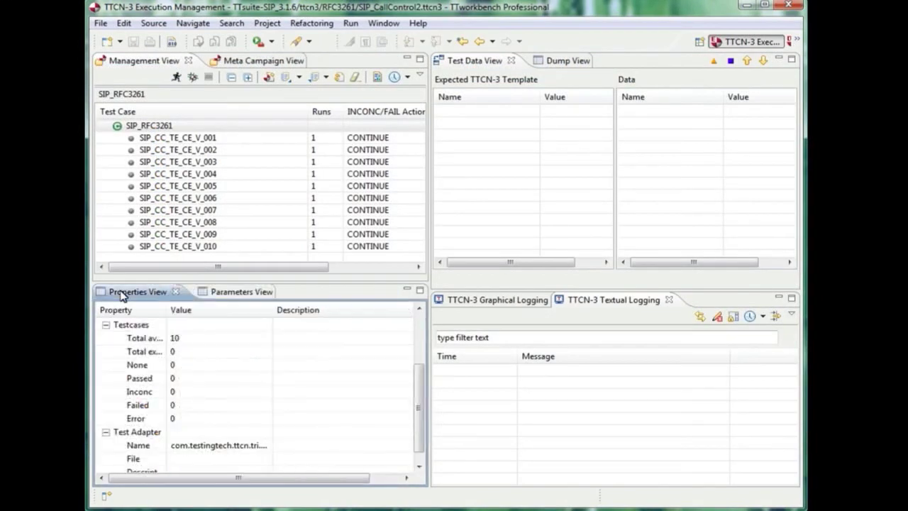
{"action": "left_click_drag", "start_coordinate": [171, 314], "coordinate": [203, 315]}
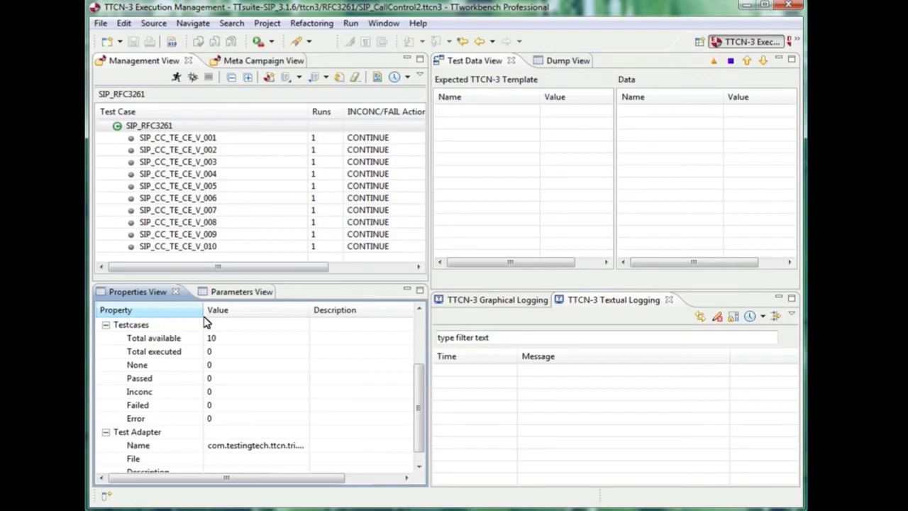
{"action": "left_click", "coordinate": [479, 305]}
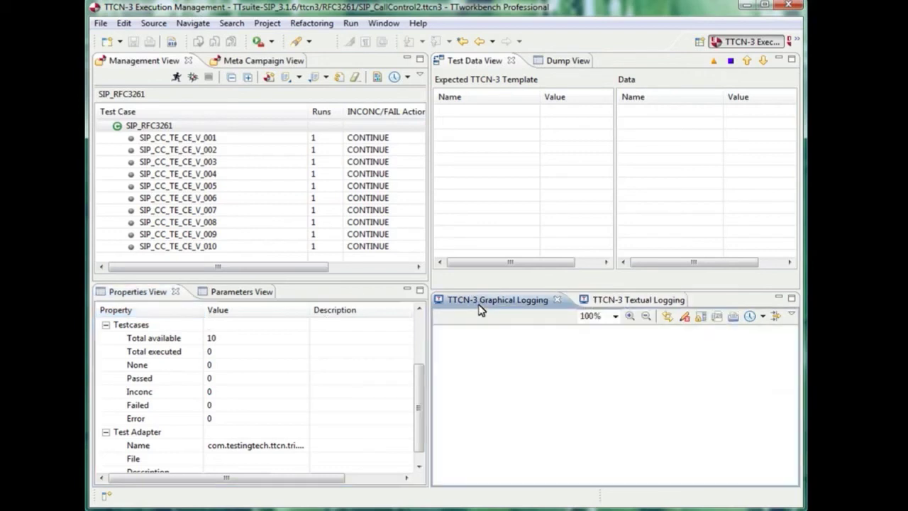
Execute all test cases of the SIP_RFC3261 campaign and dismiss the SJphone window
{"action": "left_click", "coordinate": [176, 77]}
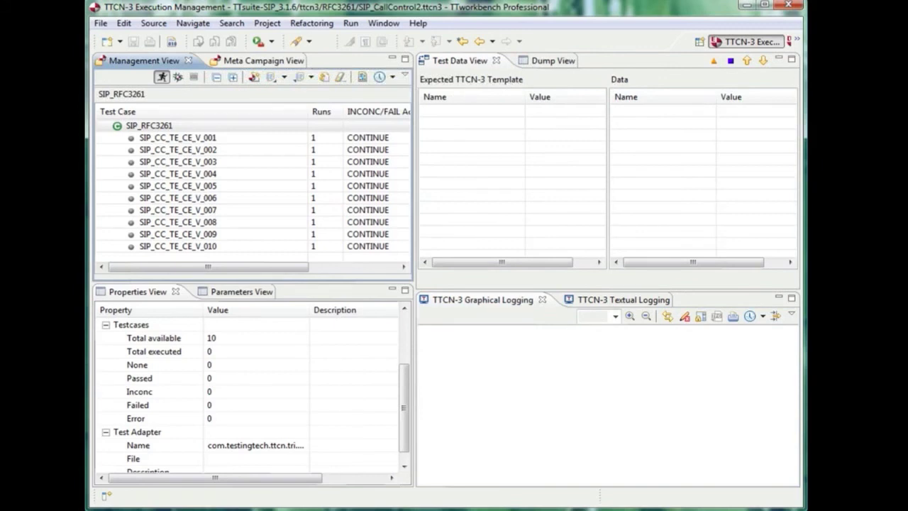
{"action": "left_click", "coordinate": [162, 77]}
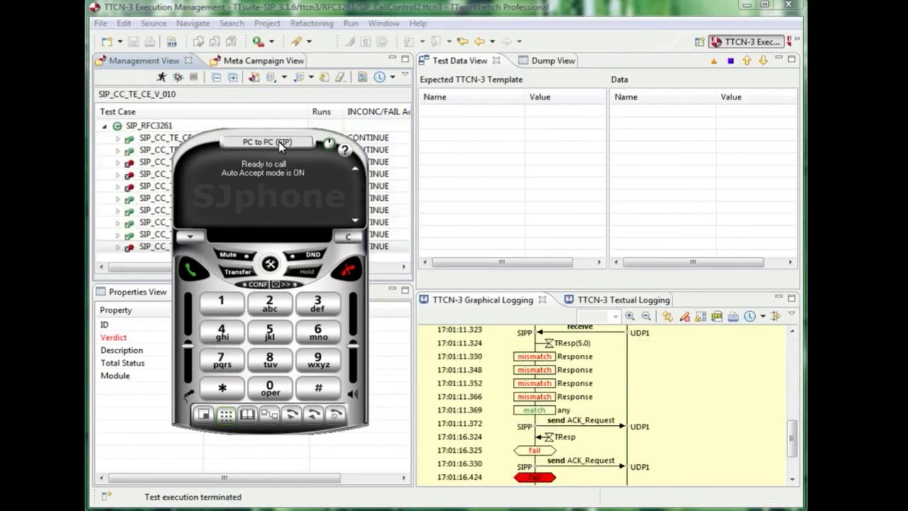
{"action": "left_click", "coordinate": [328, 145]}
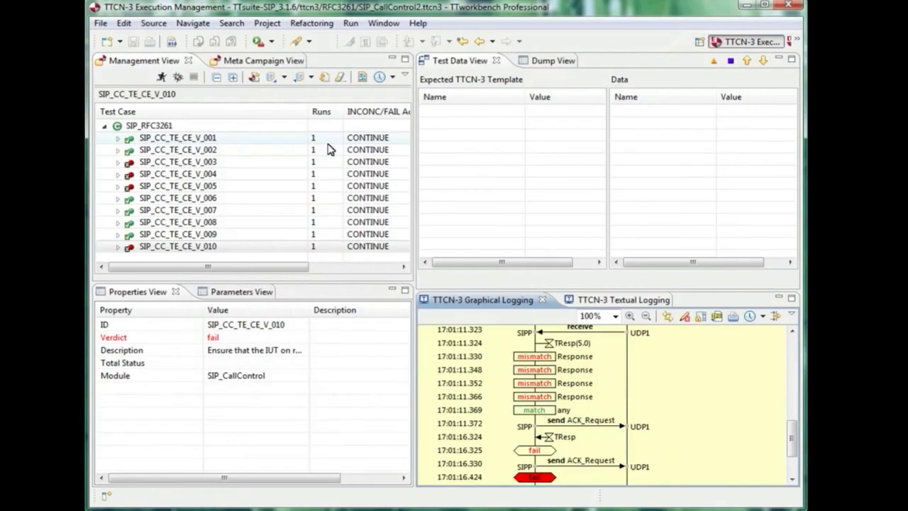